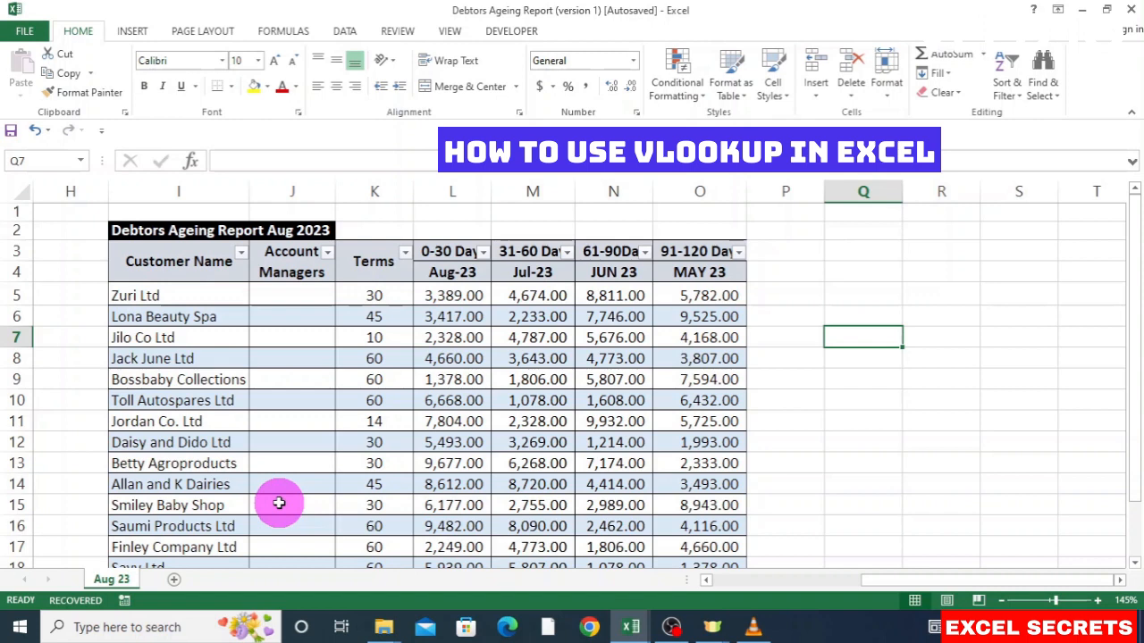
Start a VLOOKUP formula in cell J5 of the August report, with customer cell I5 as the lookup value
left_click_drag(873, 585, 4, 267)
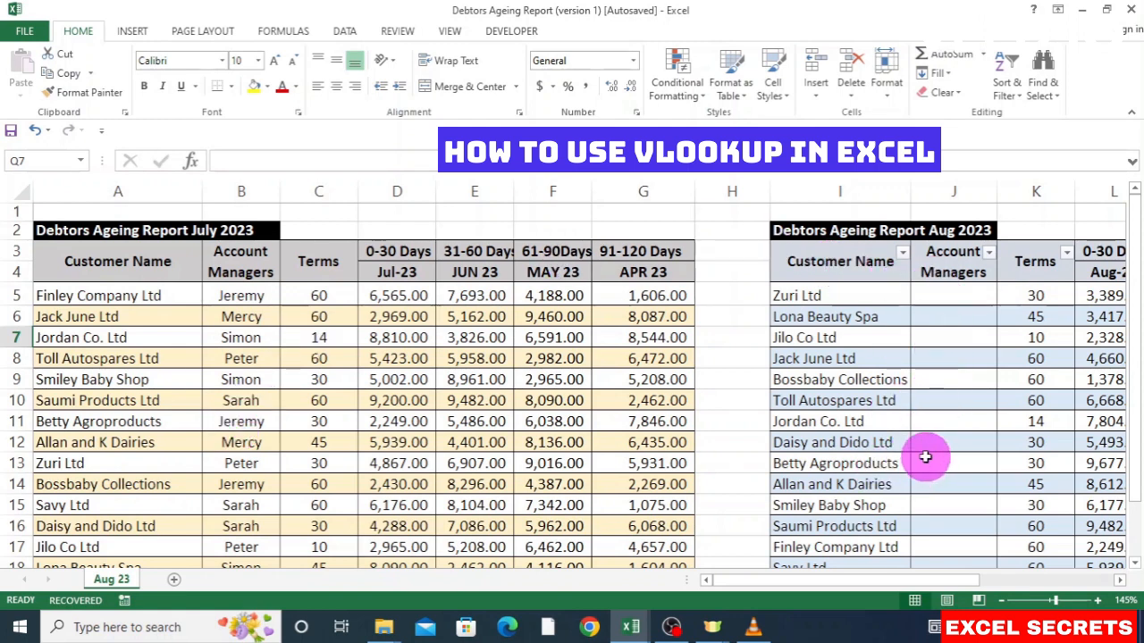
left_click(1123, 581)
left_click(755, 299)
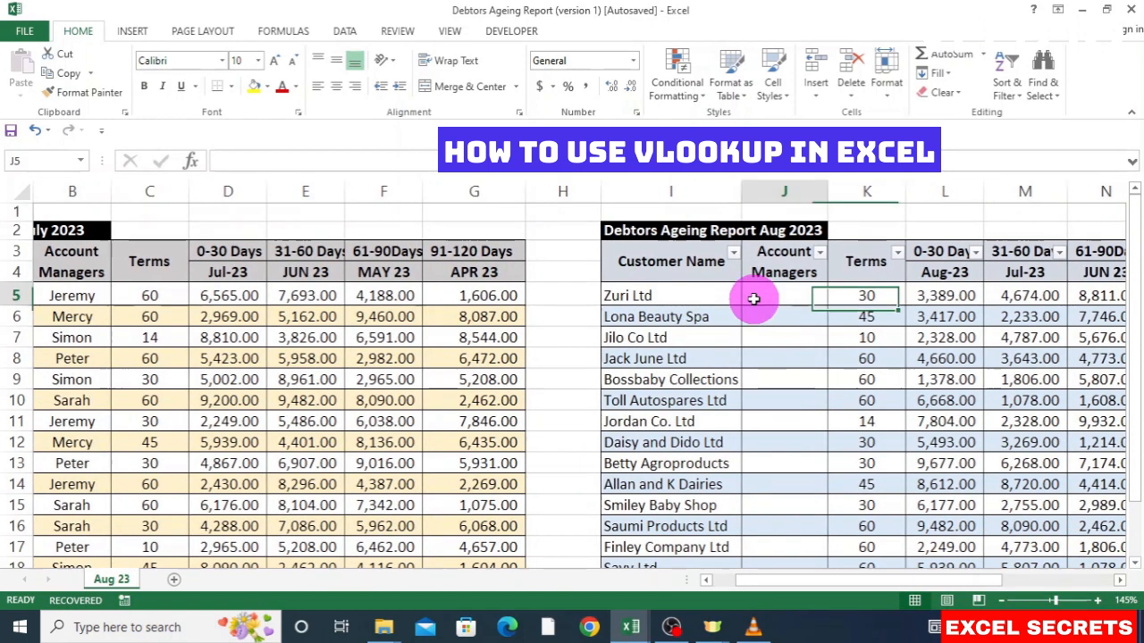
type("=")
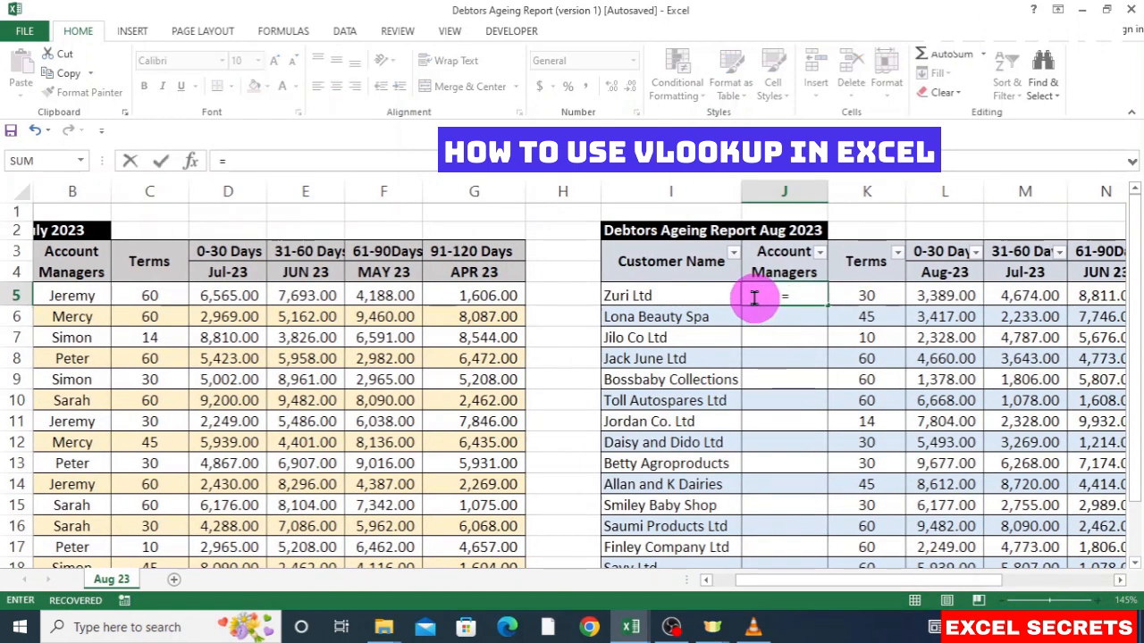
type("VLOO")
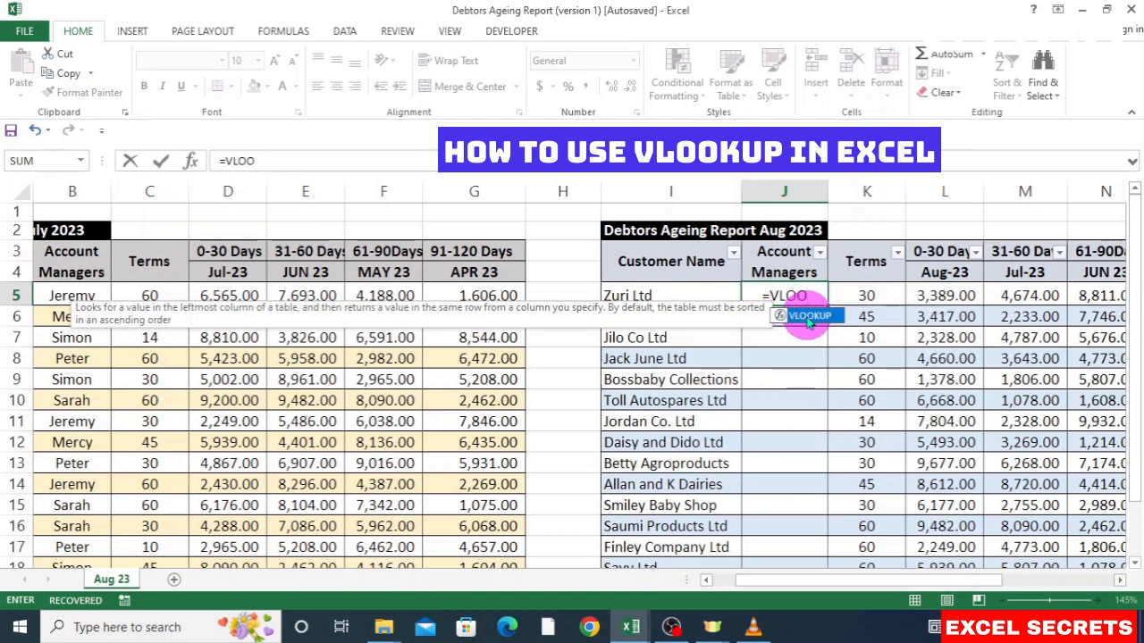
double_click(807, 316)
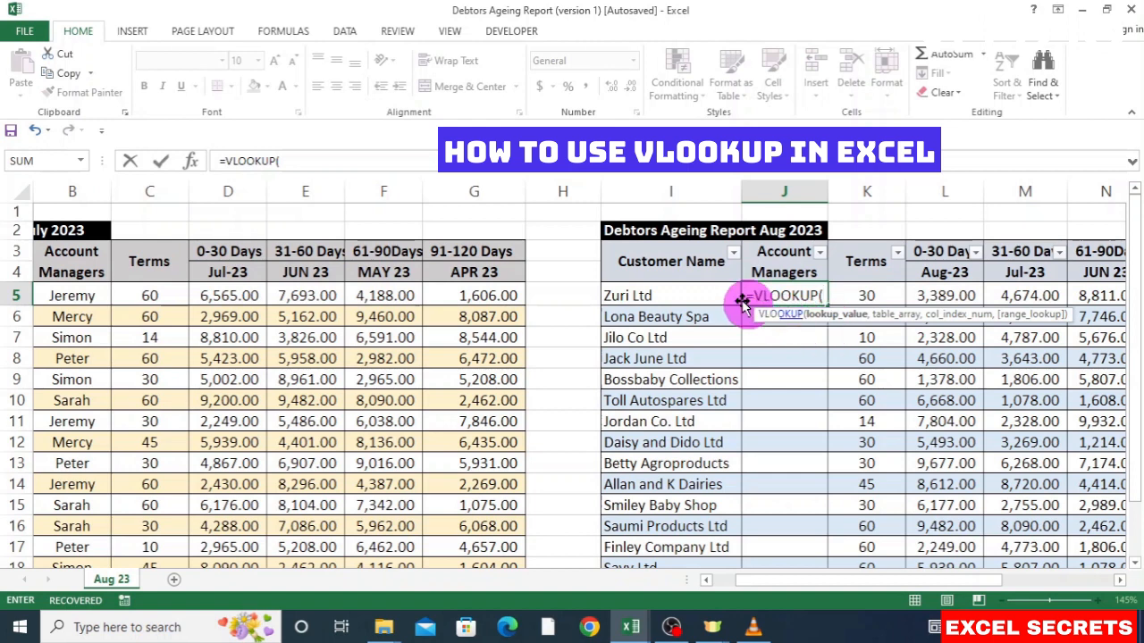
left_click(650, 294)
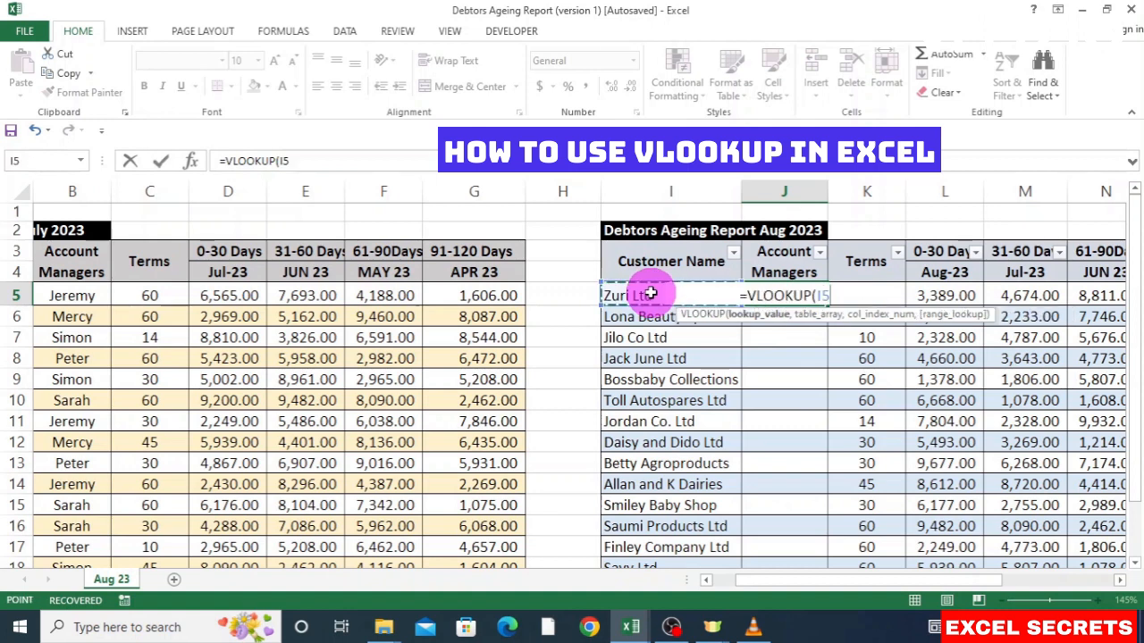
type(",")
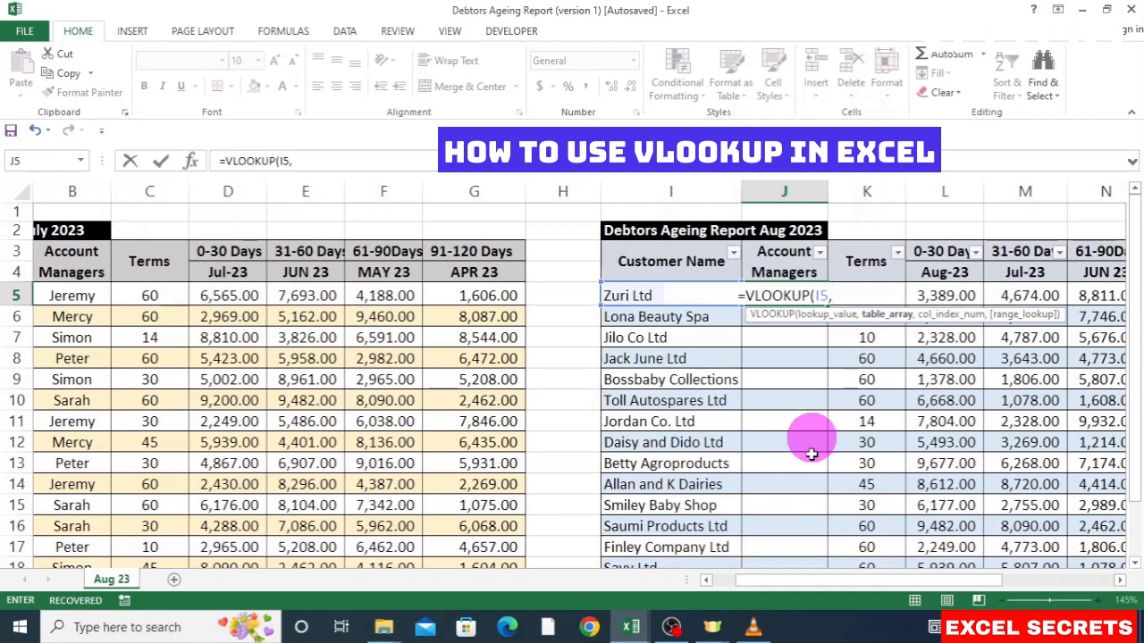
Set the formula's table array to the July report range A2:G18
left_click(710, 582)
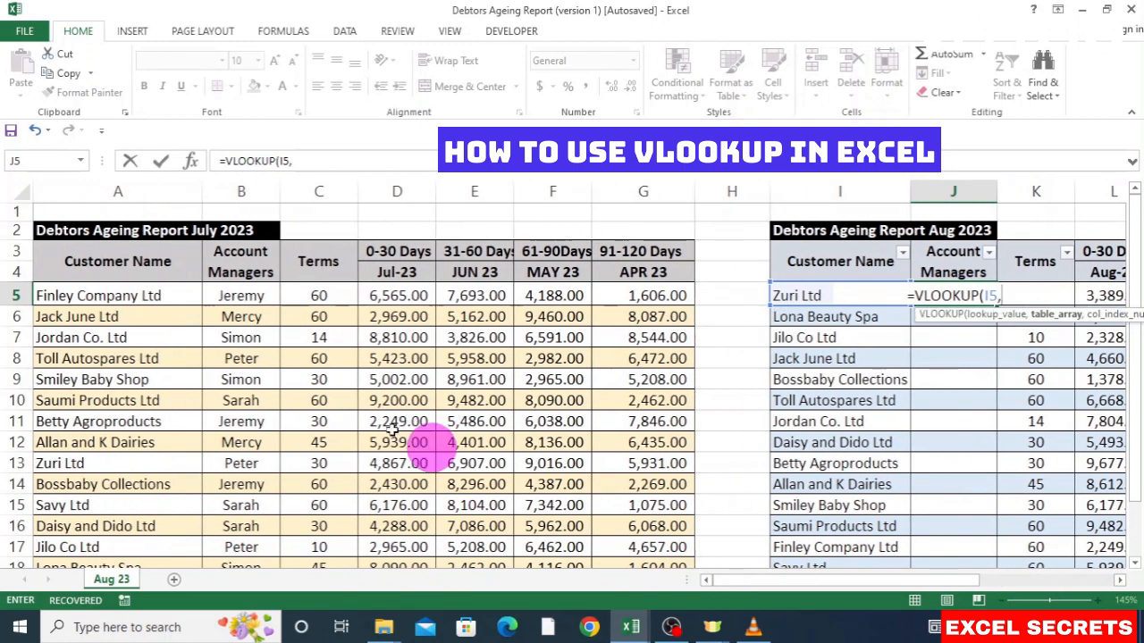
left_click_drag(51, 232, 650, 486)
type(",")
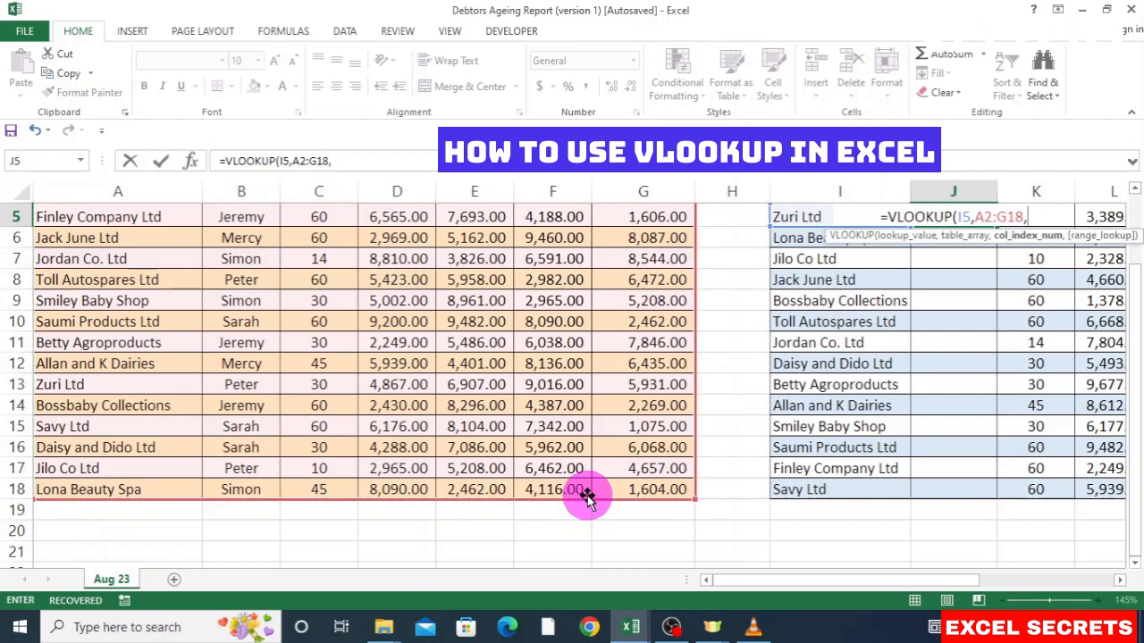
Enter 2 as the column index number so the lookup returns the July report's Account Managers column
left_click(1121, 581)
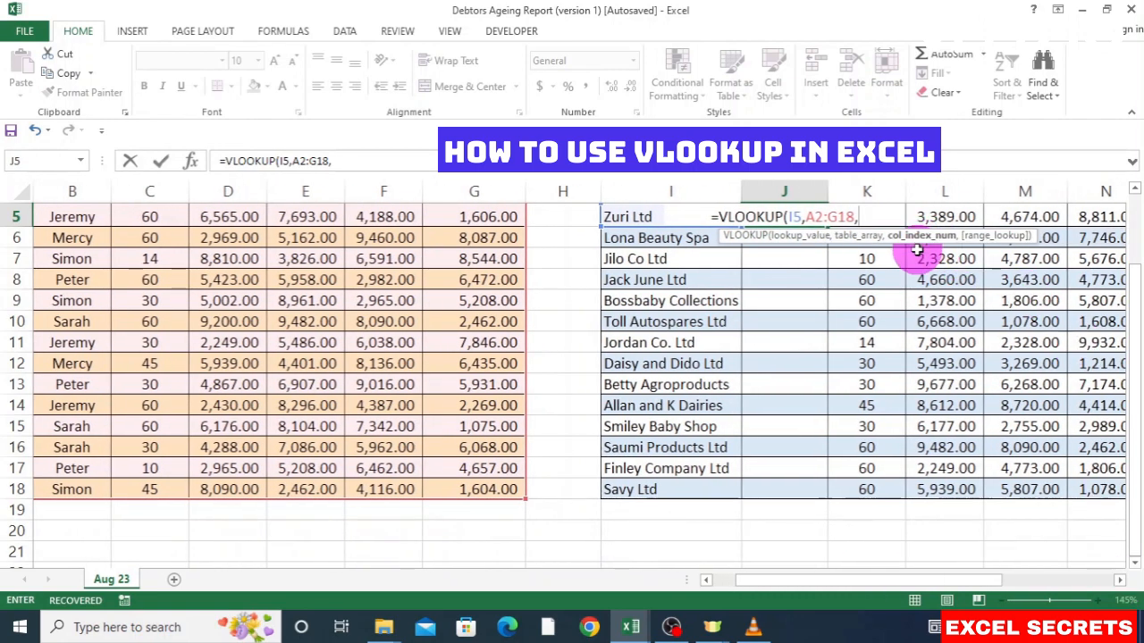
scroll(917, 254, "up", 2)
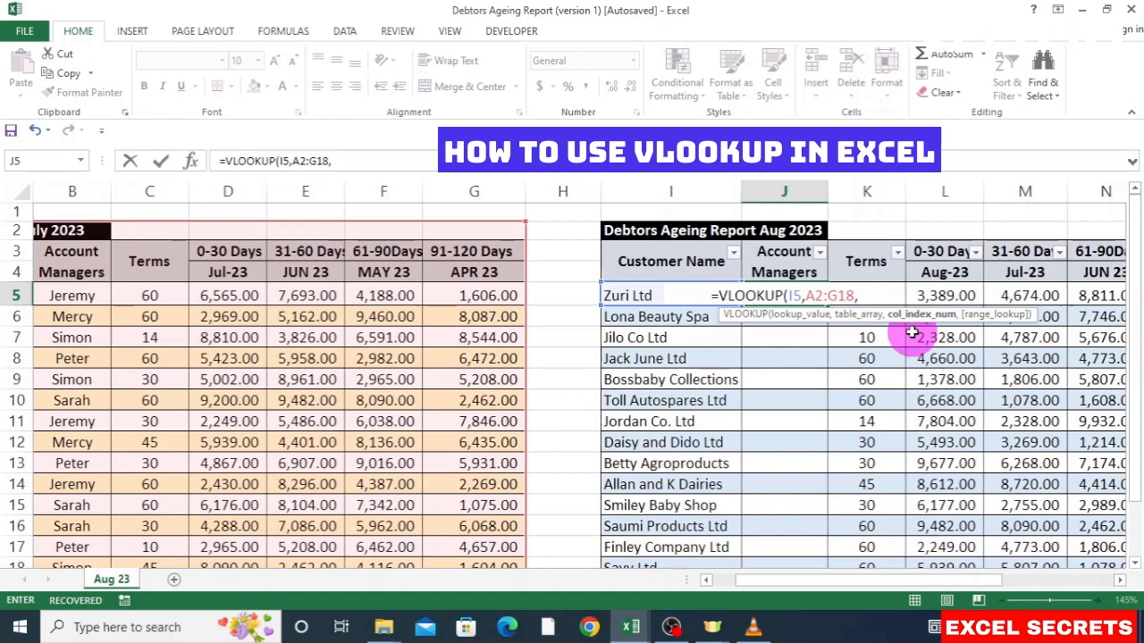
left_click(707, 580)
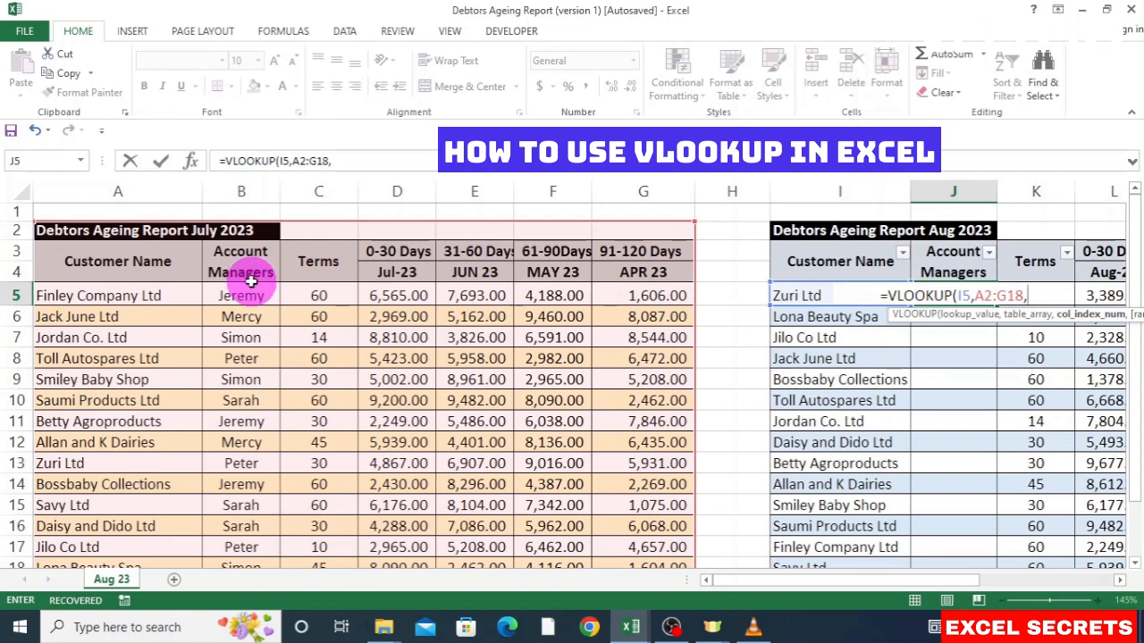
type("2")
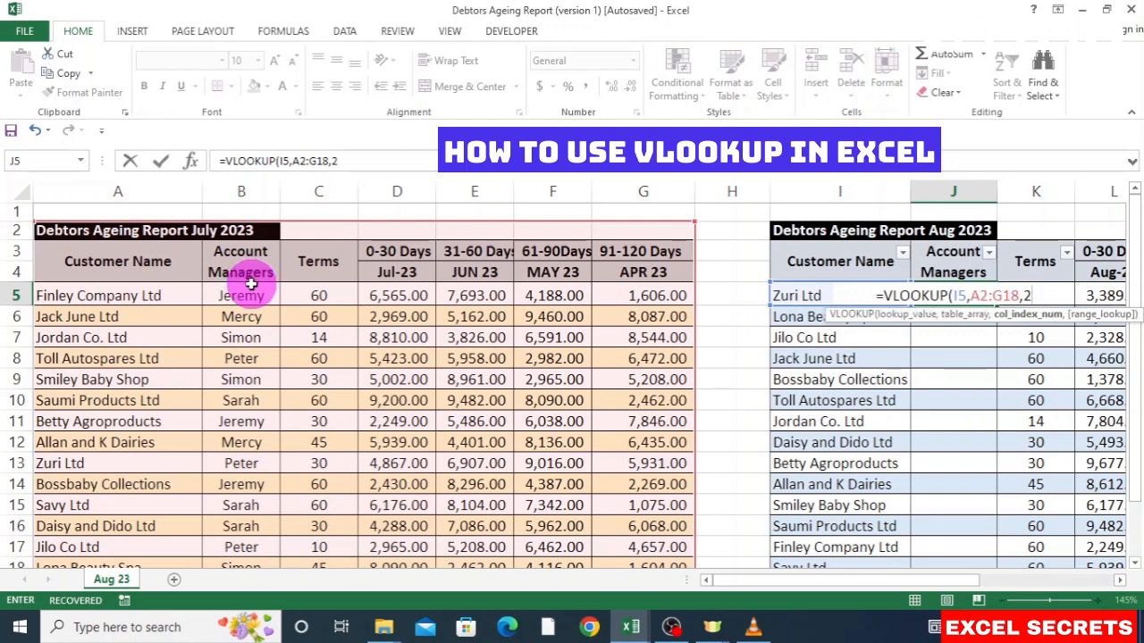
type(",")
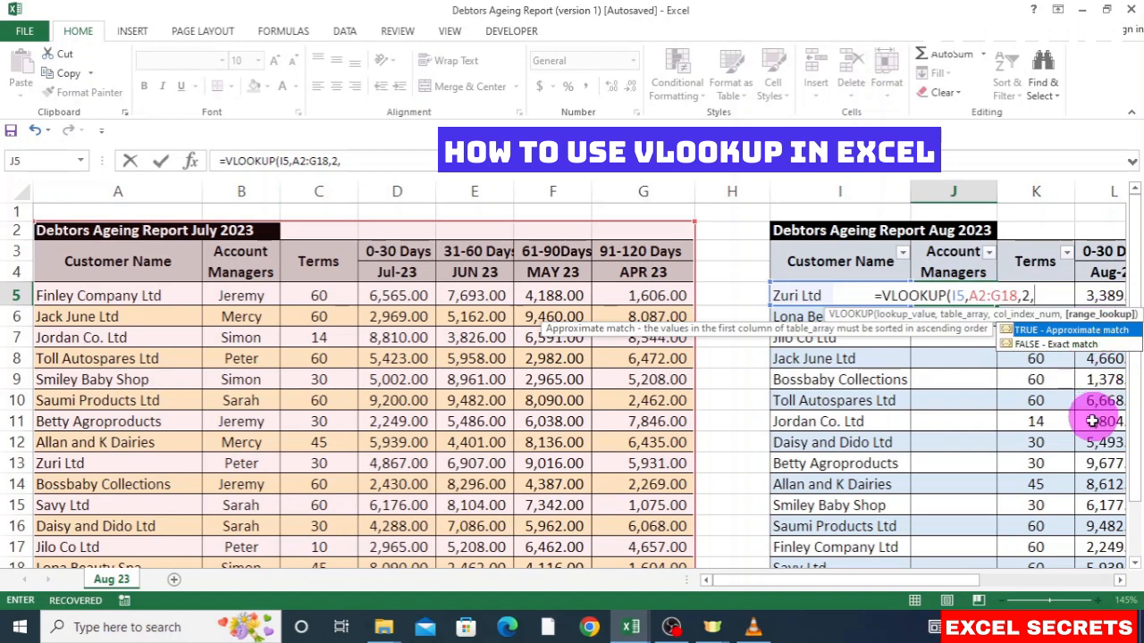
Choose FALSE (exact match) as the range lookup argument and close the formula's parenthesis
left_click(1120, 580)
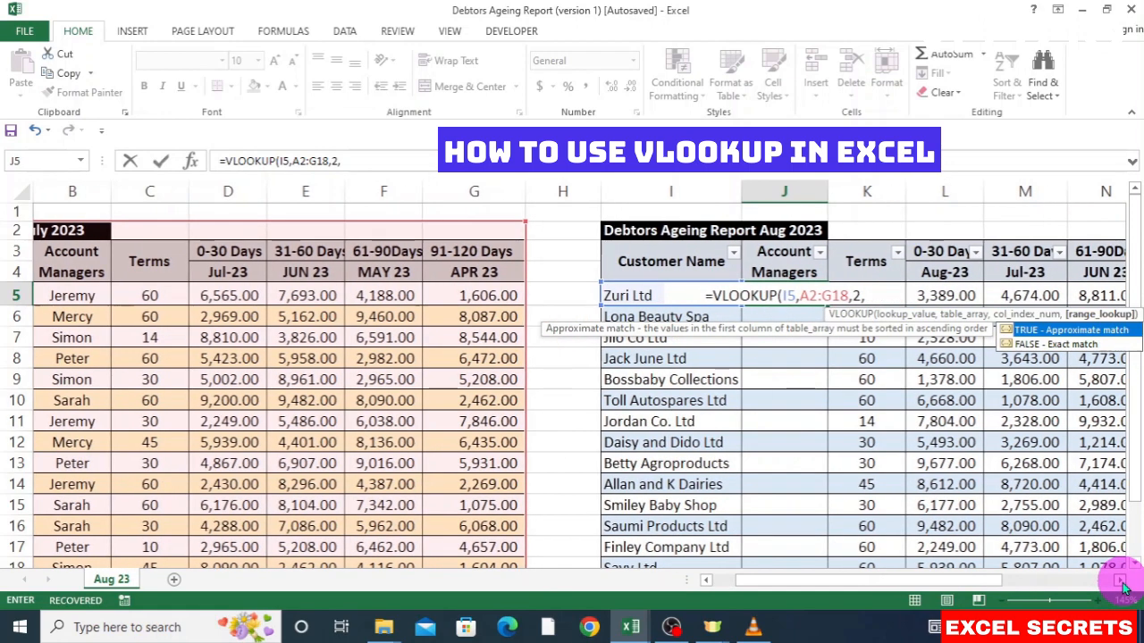
double_click(1029, 344)
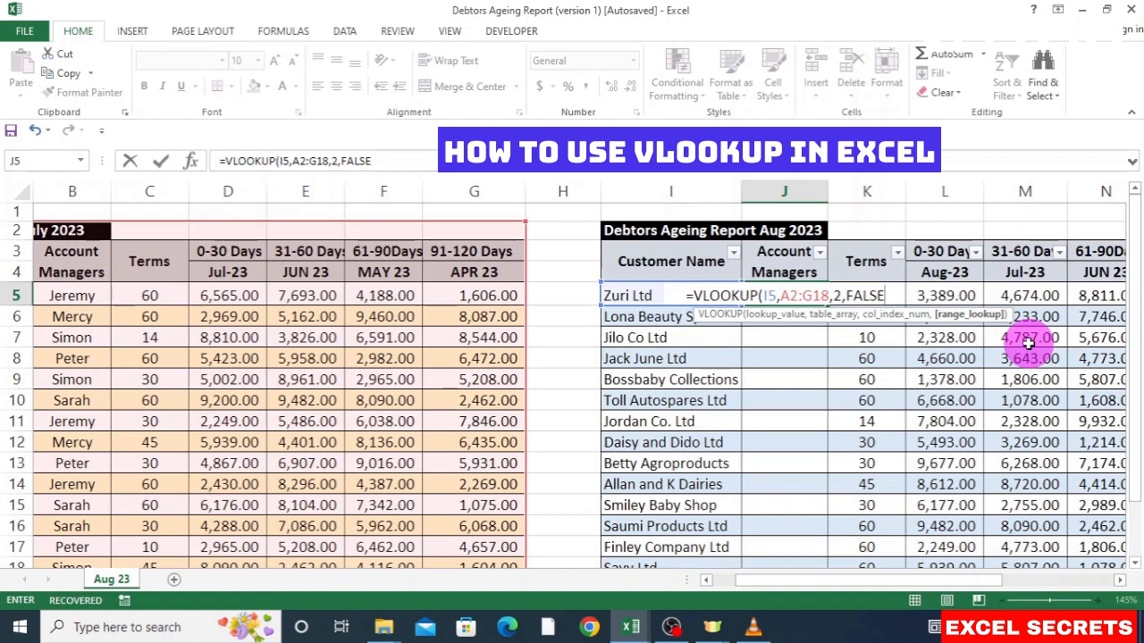
type(")")
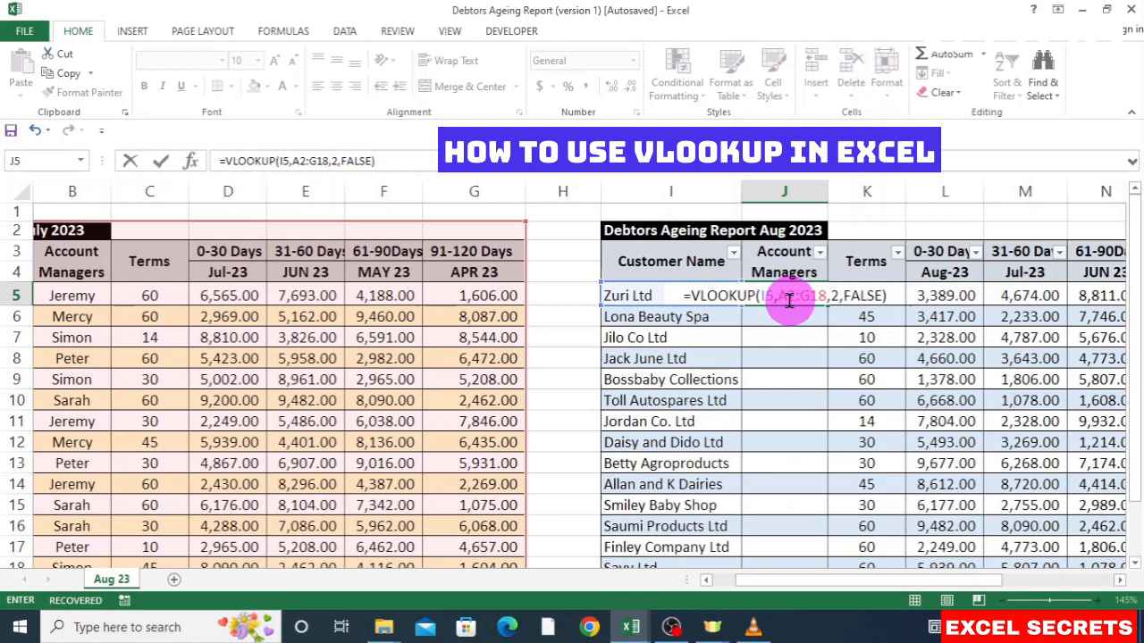
Anchor the formula's table array as A$2:$G$18 and commit the formula in J5
left_click(789, 300)
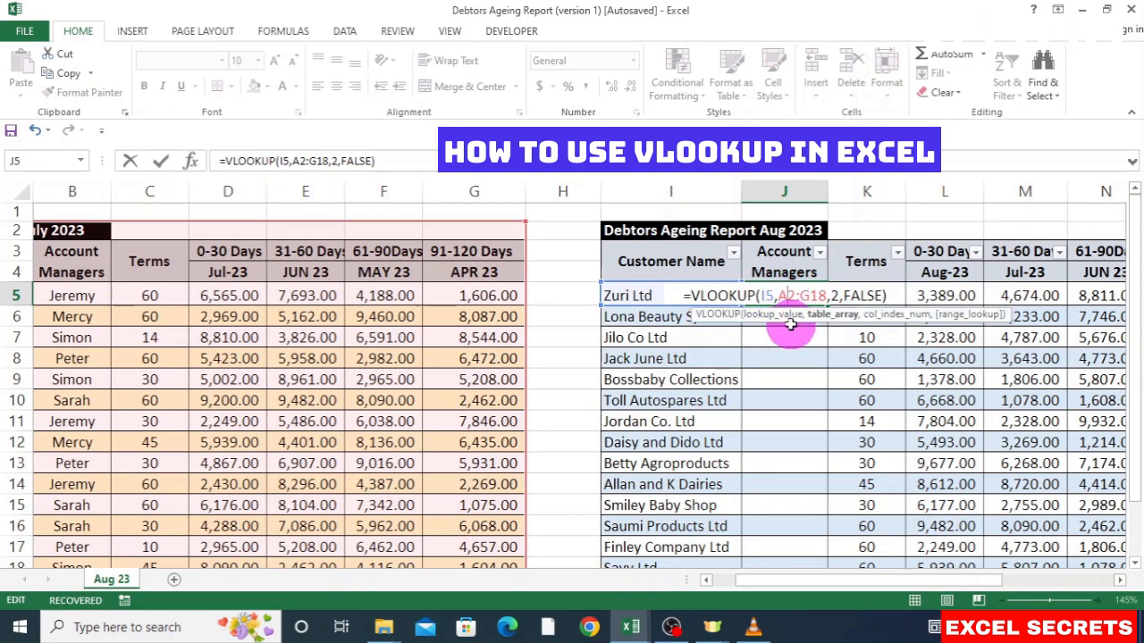
type("$")
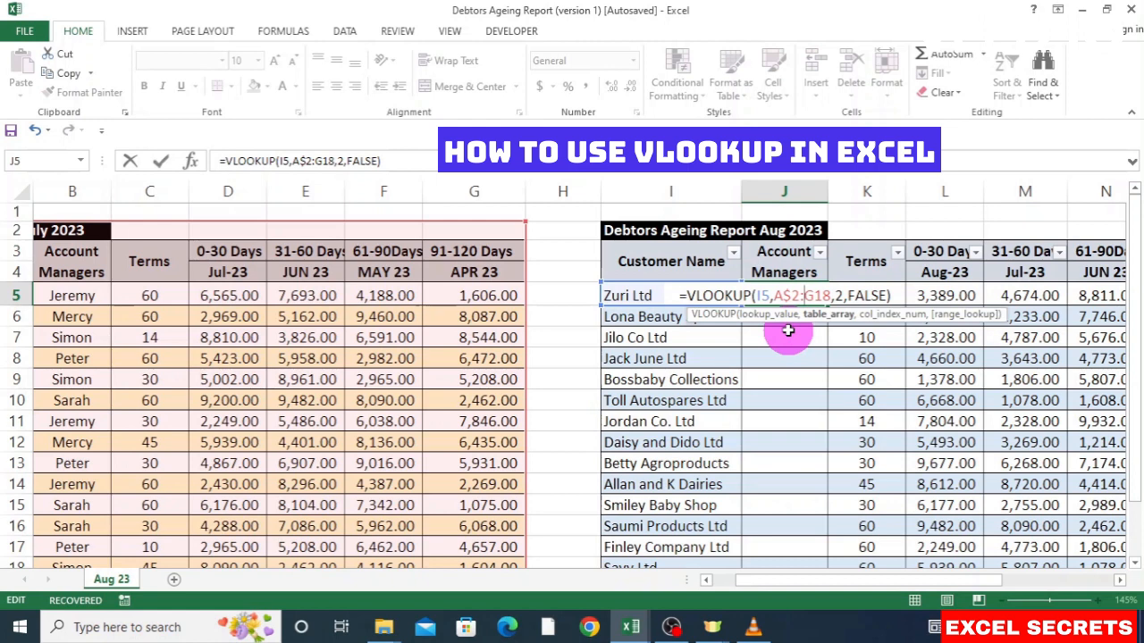
type("$")
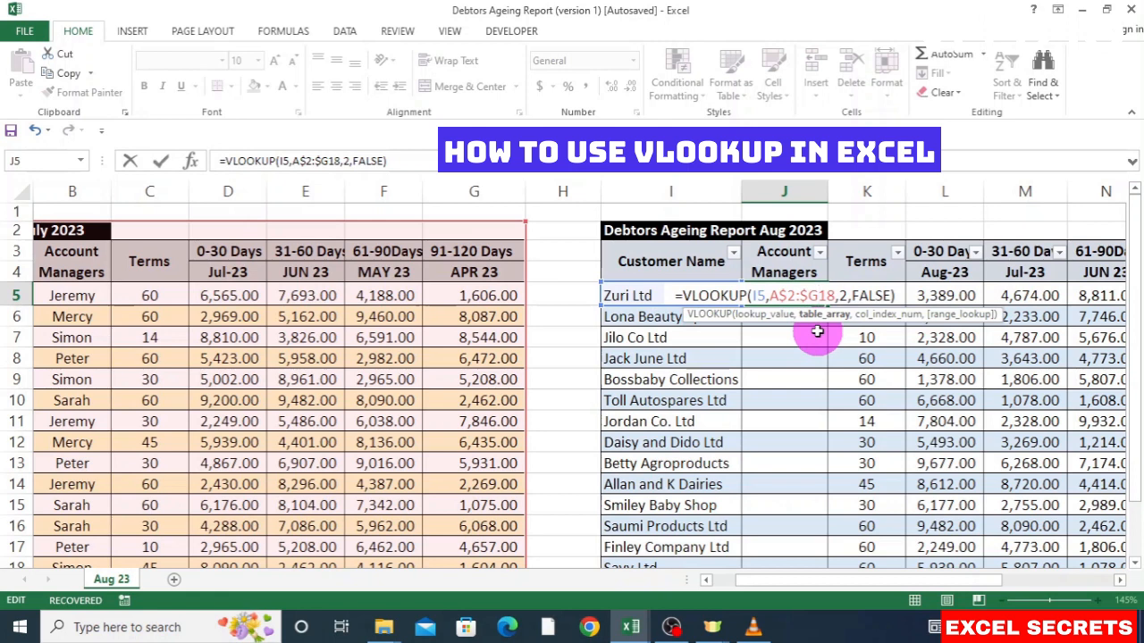
type("$")
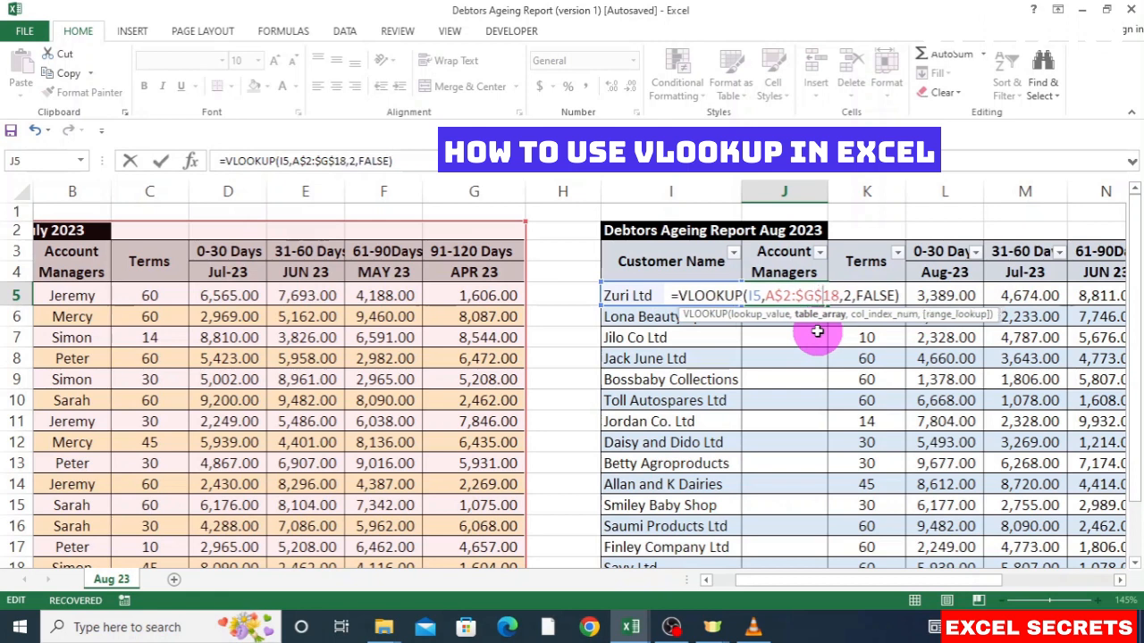
key("Return")
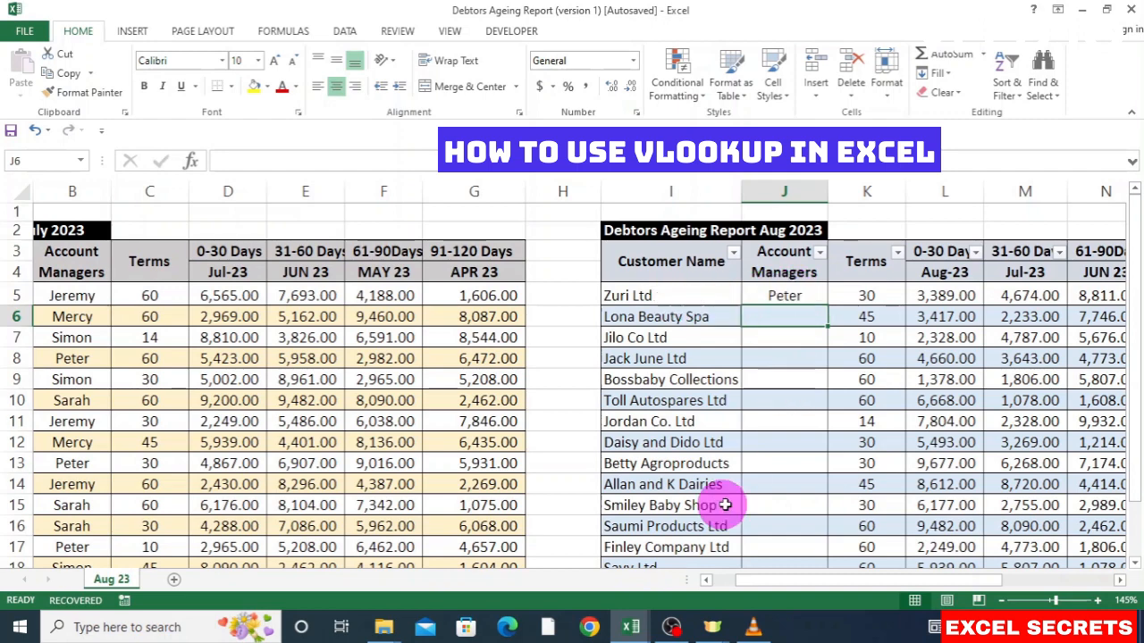
Fill the VLOOKUP formula from J5 down the August report's Account Managers column to row 18
left_click(706, 582)
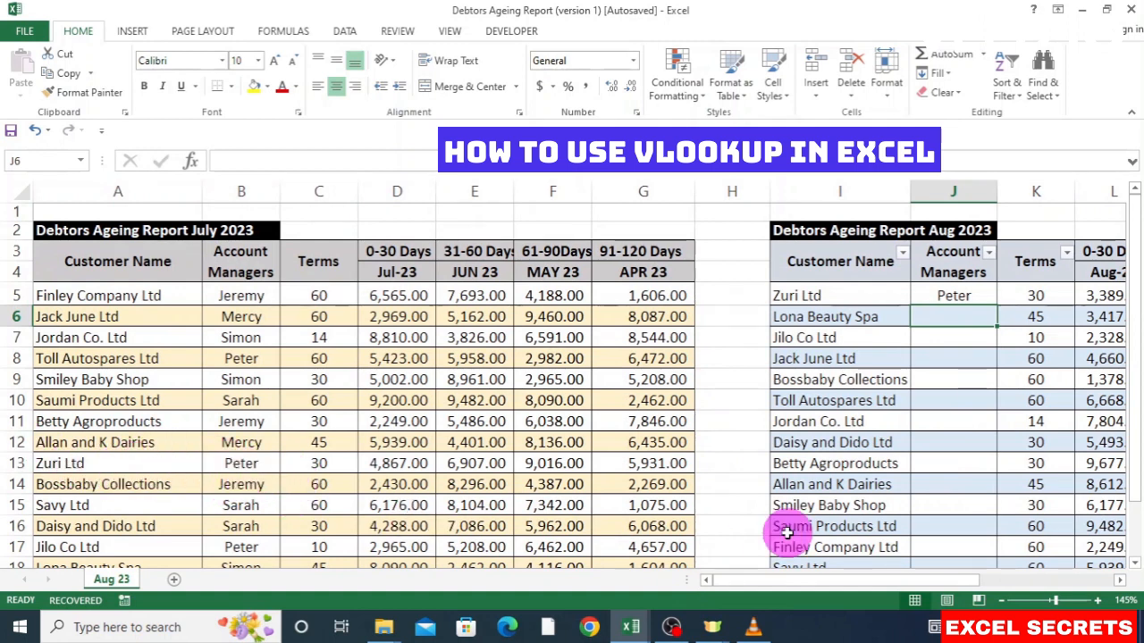
left_click(963, 297)
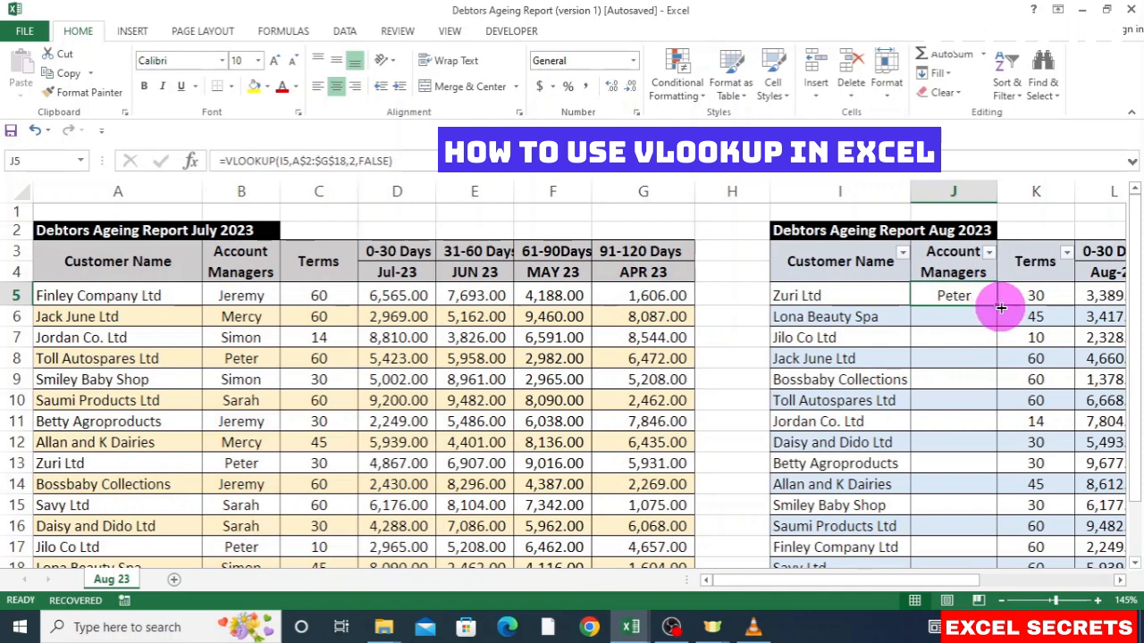
double_click(999, 307)
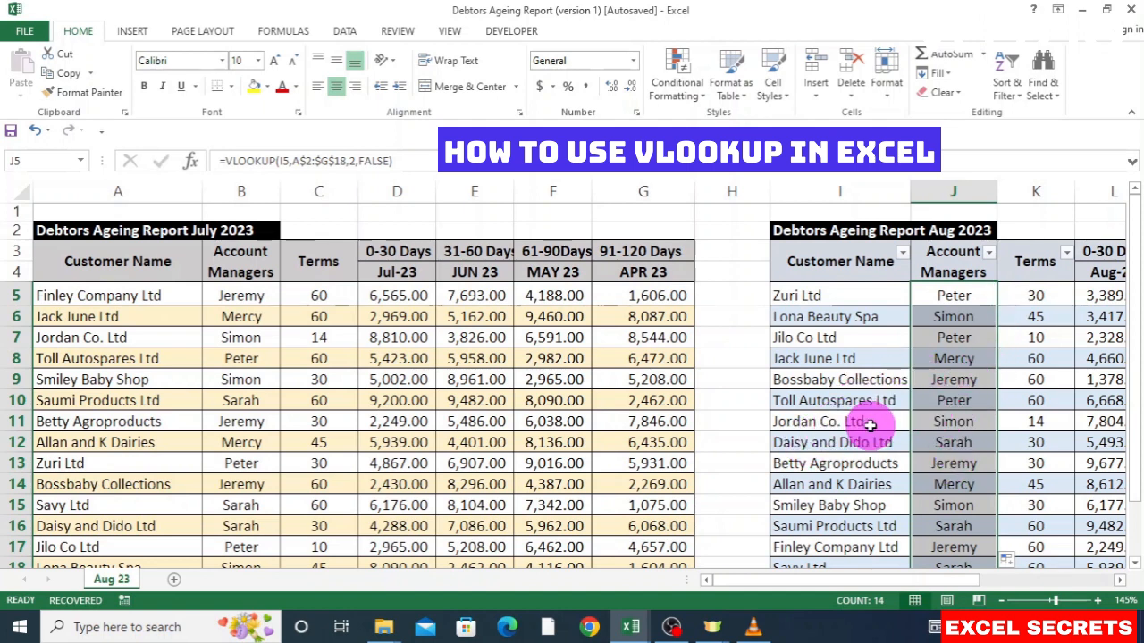
Check the copied lookup formulas in several Account Managers cells of the August report against the July table
left_click(951, 420)
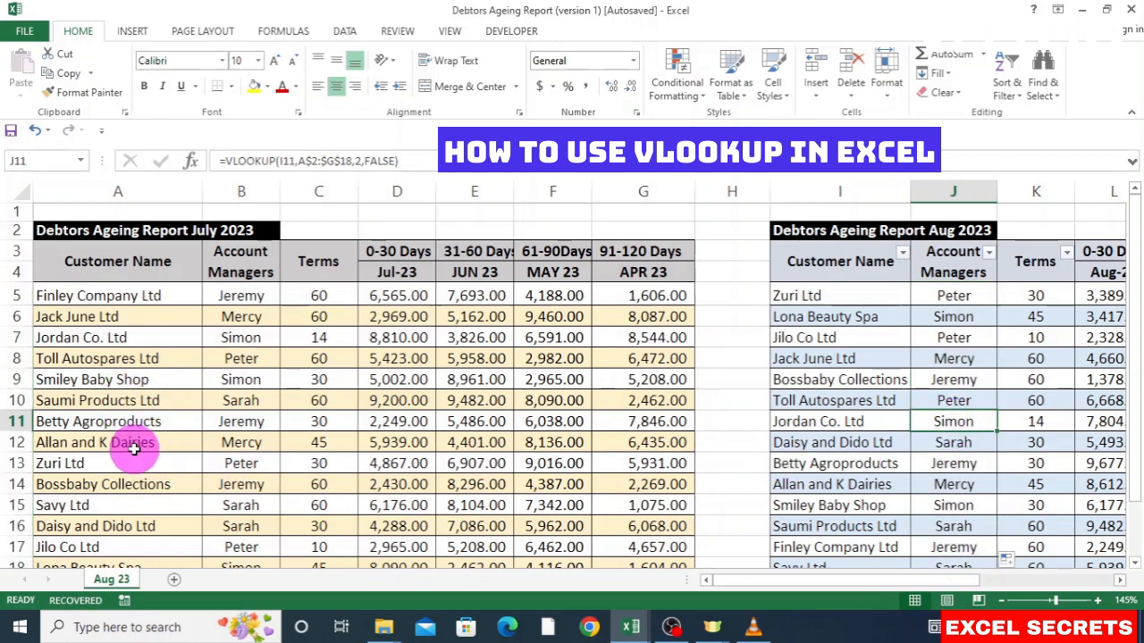
scroll(133, 449, "down", 2)
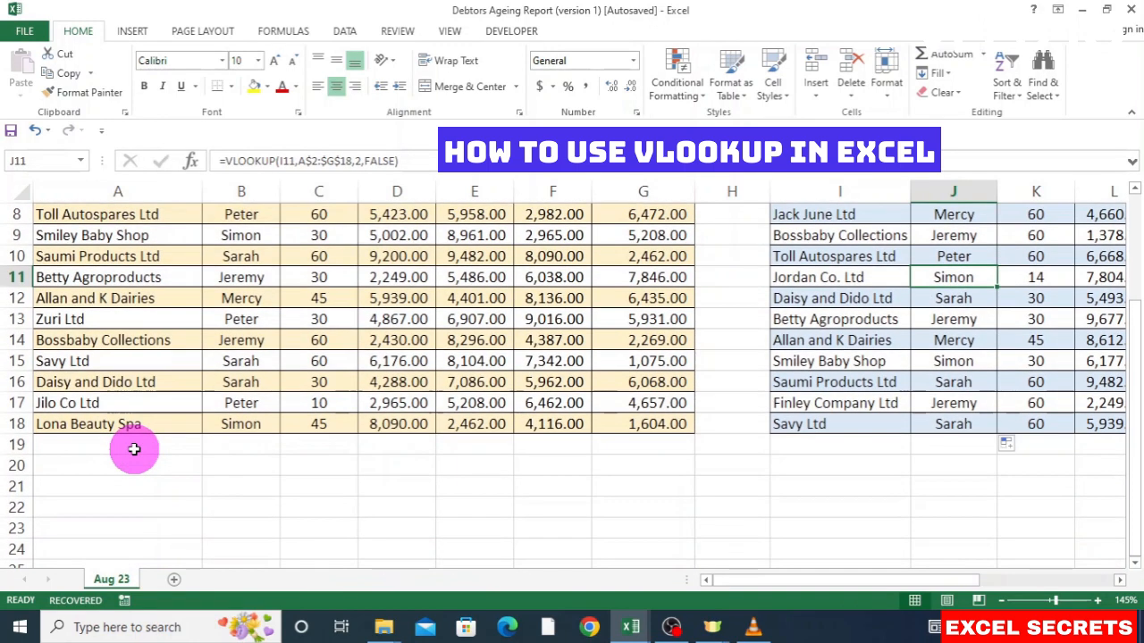
scroll(134, 450, "up", 2)
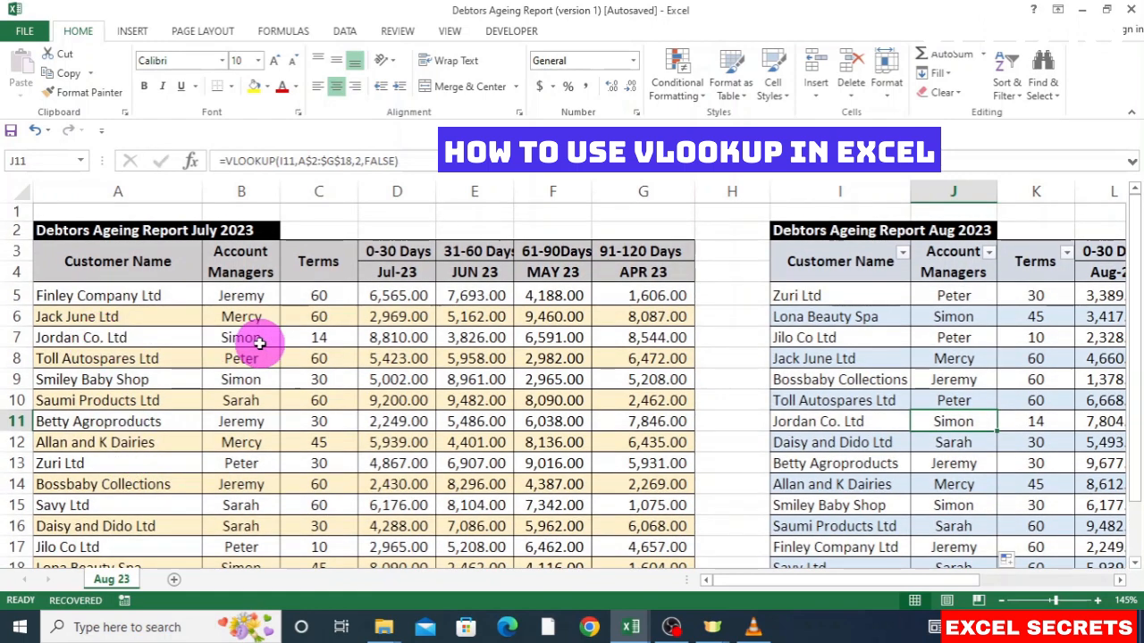
left_click(1117, 581)
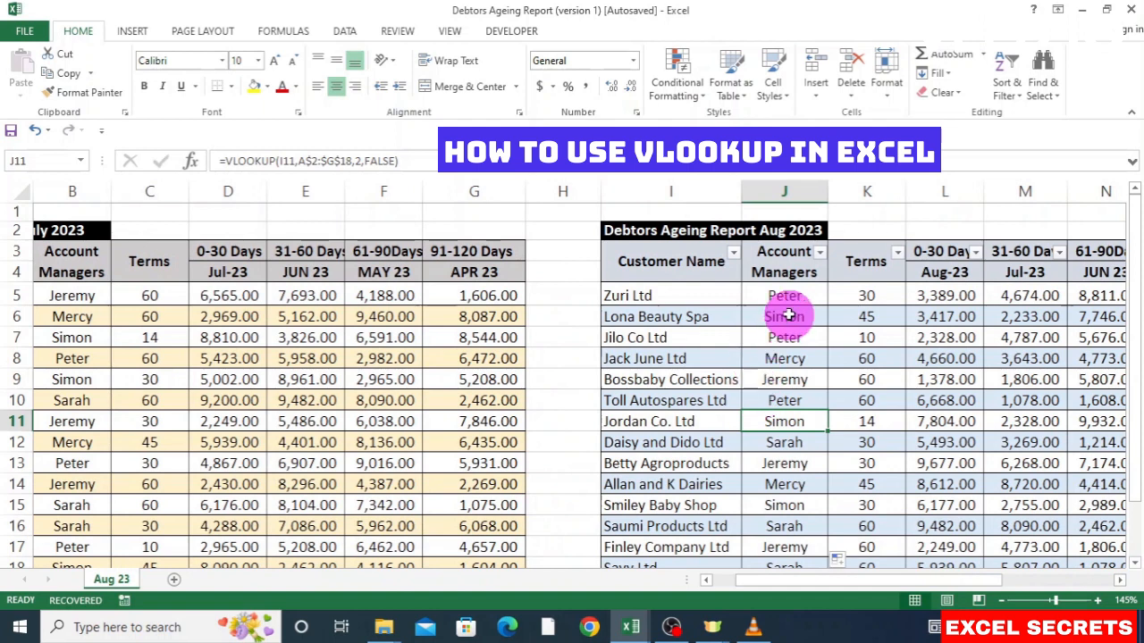
left_click(786, 315)
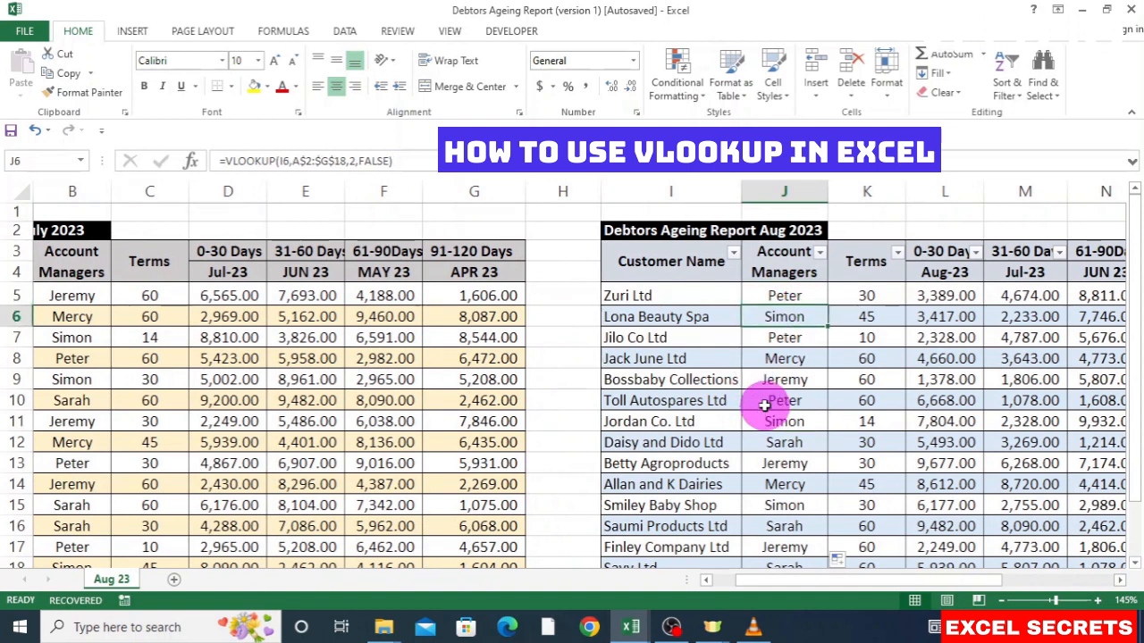
left_click(784, 338)
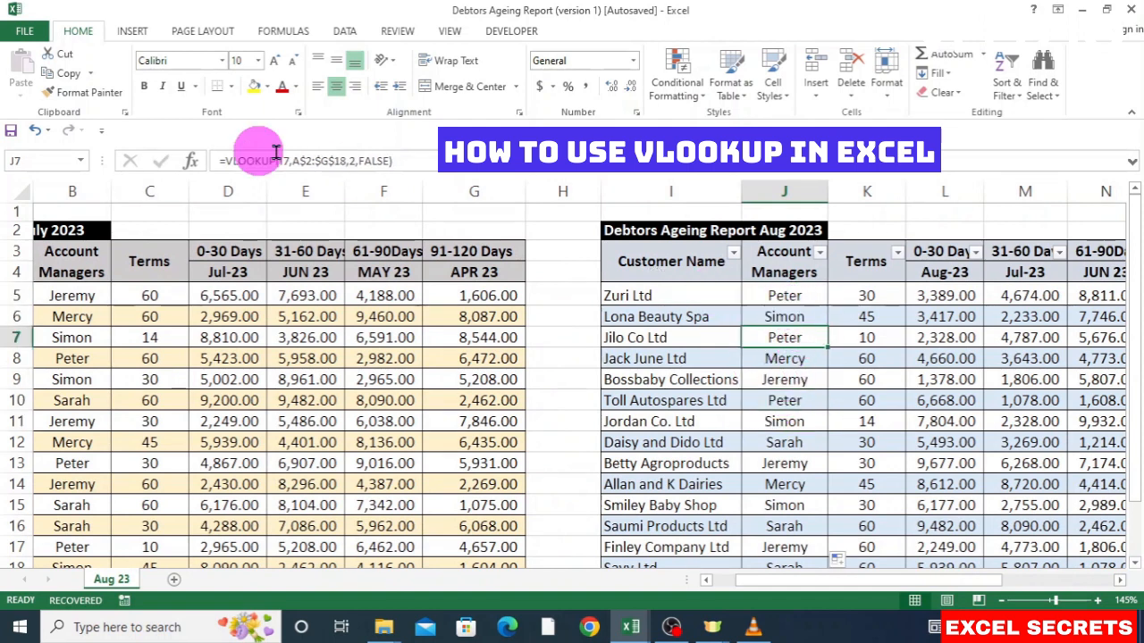
left_click(785, 377)
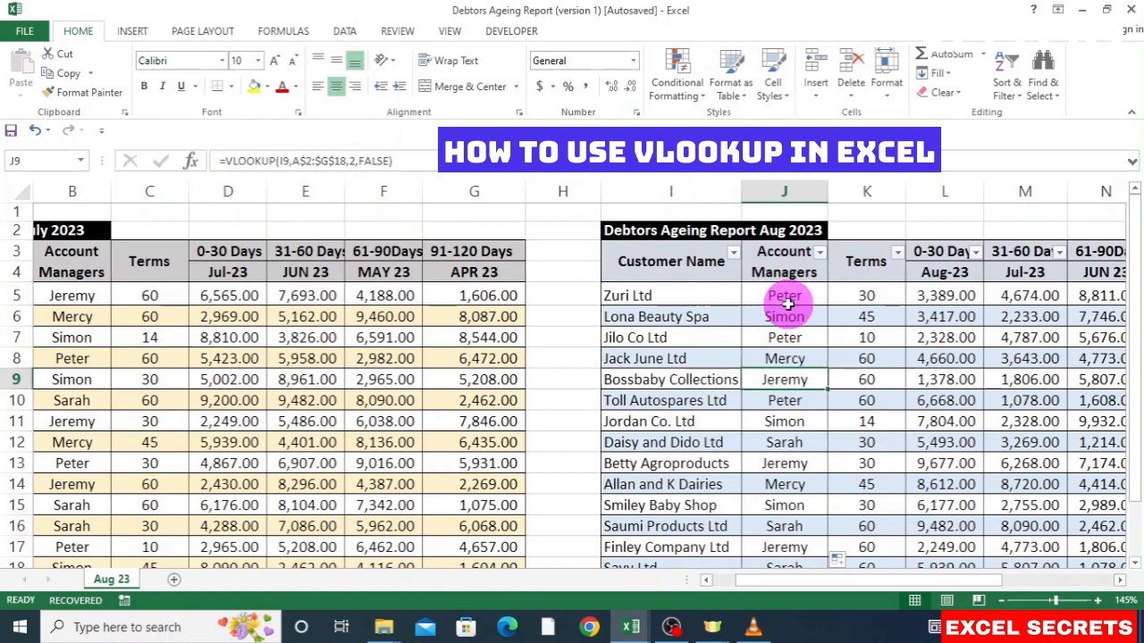
Replace the formulas in J5:J18 with their results by copying the range and pasting it over itself as values
left_click_drag(787, 298, 798, 521)
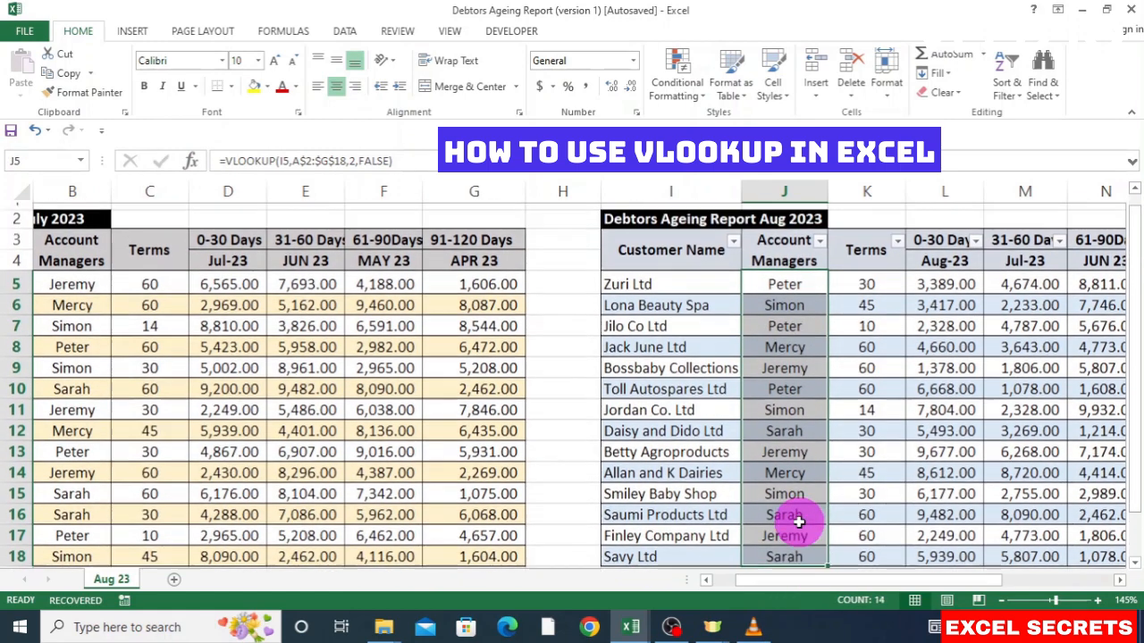
key("ctrl+c")
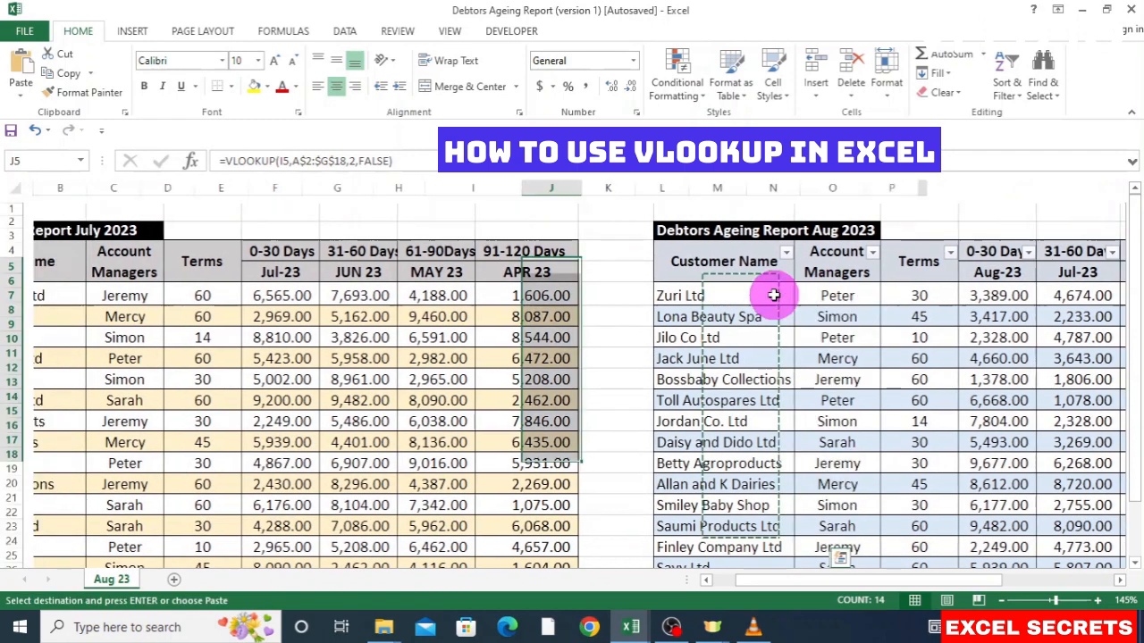
right_click(770, 288)
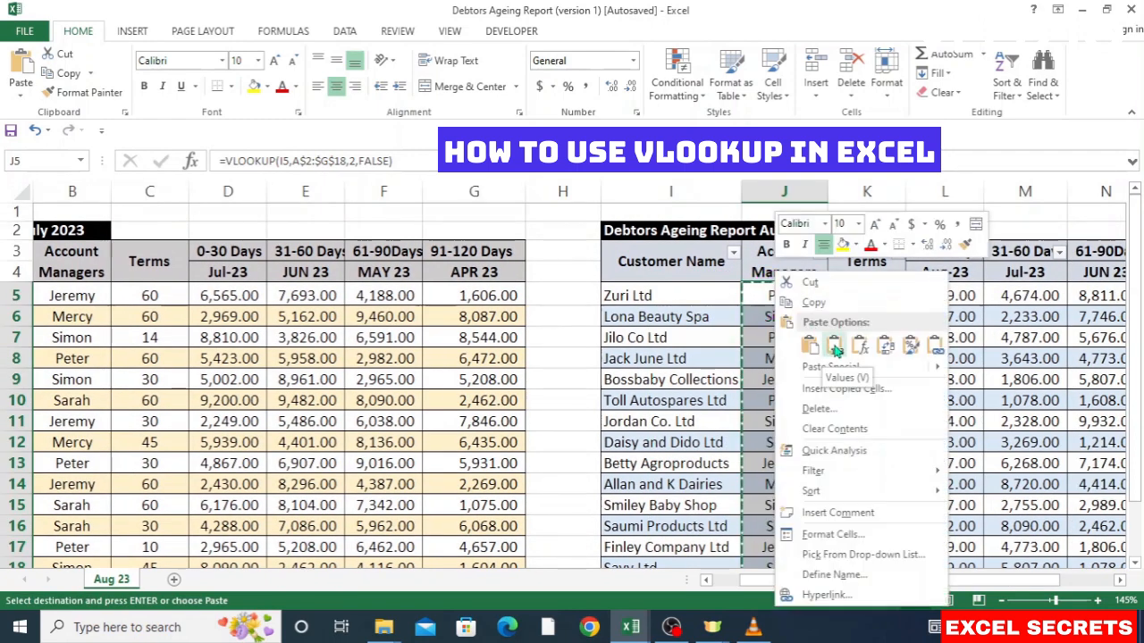
left_click(836, 350)
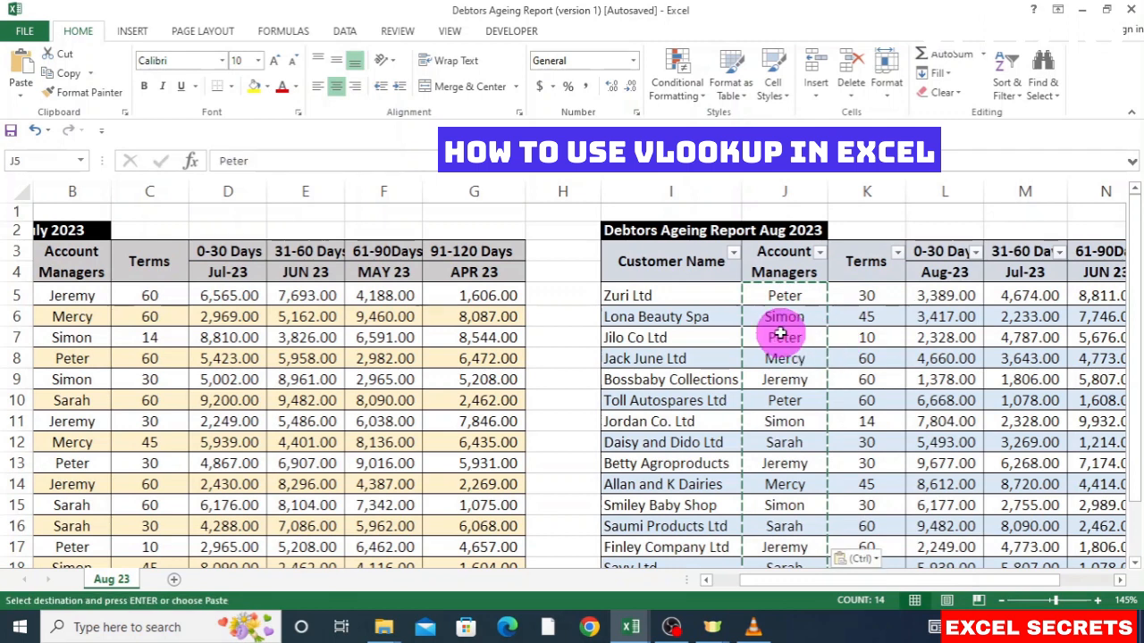
Inspect the contents of several pasted Account Managers cells in the August report and end the copy mode
key("Down")
key("Down")
key("Down")
key("Down")
key("Down")
key("Down")
key("Down")
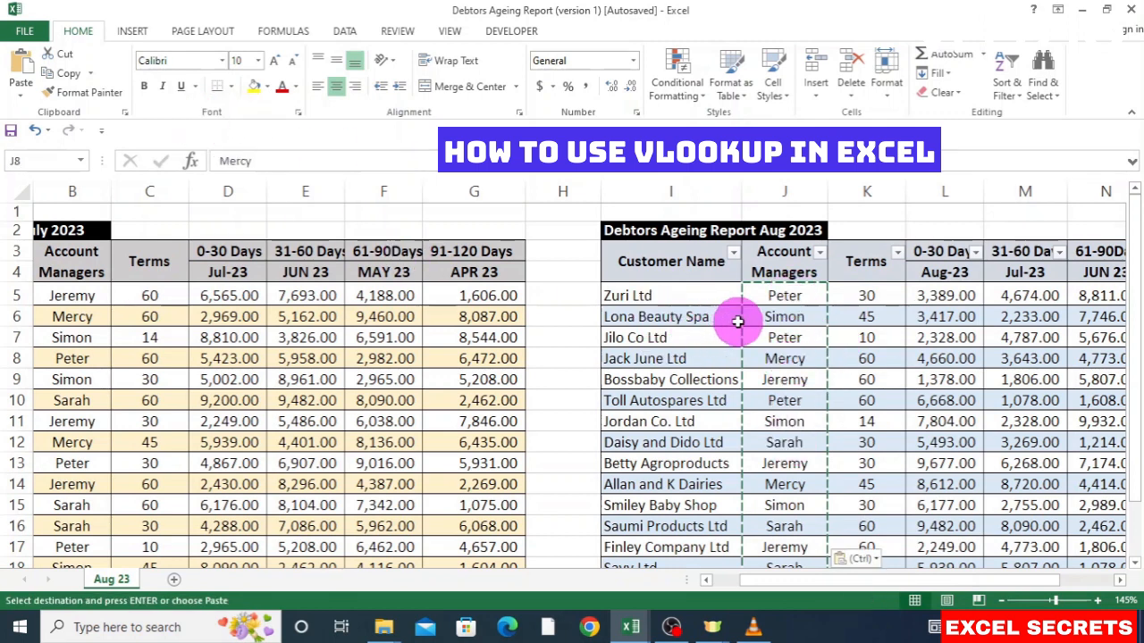
left_click(778, 315)
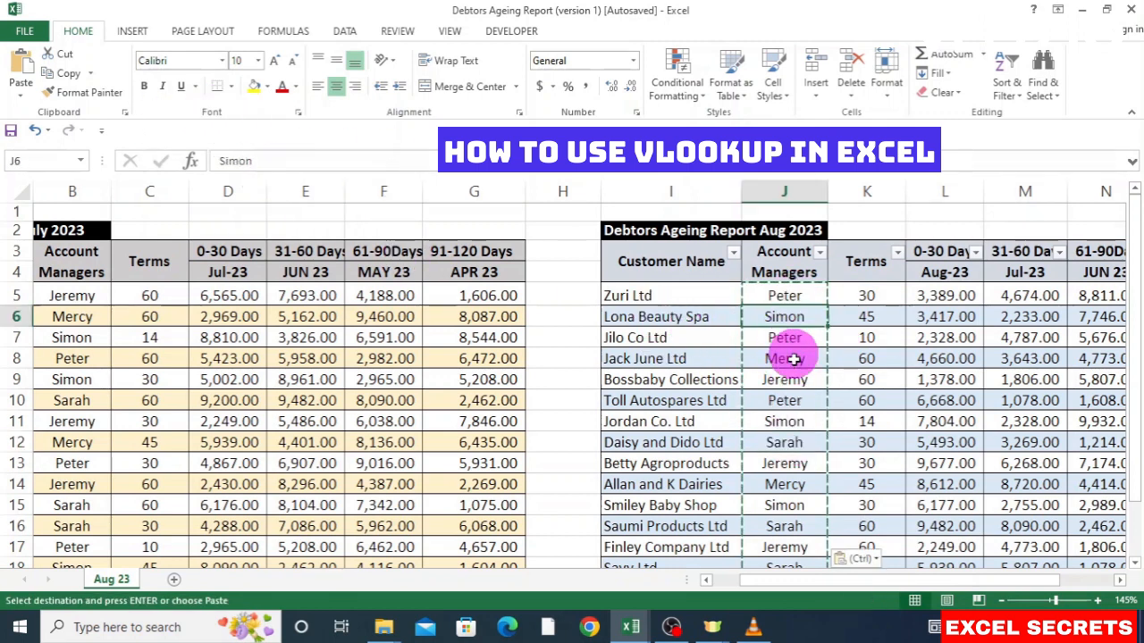
key("Escape")
left_click(785, 358)
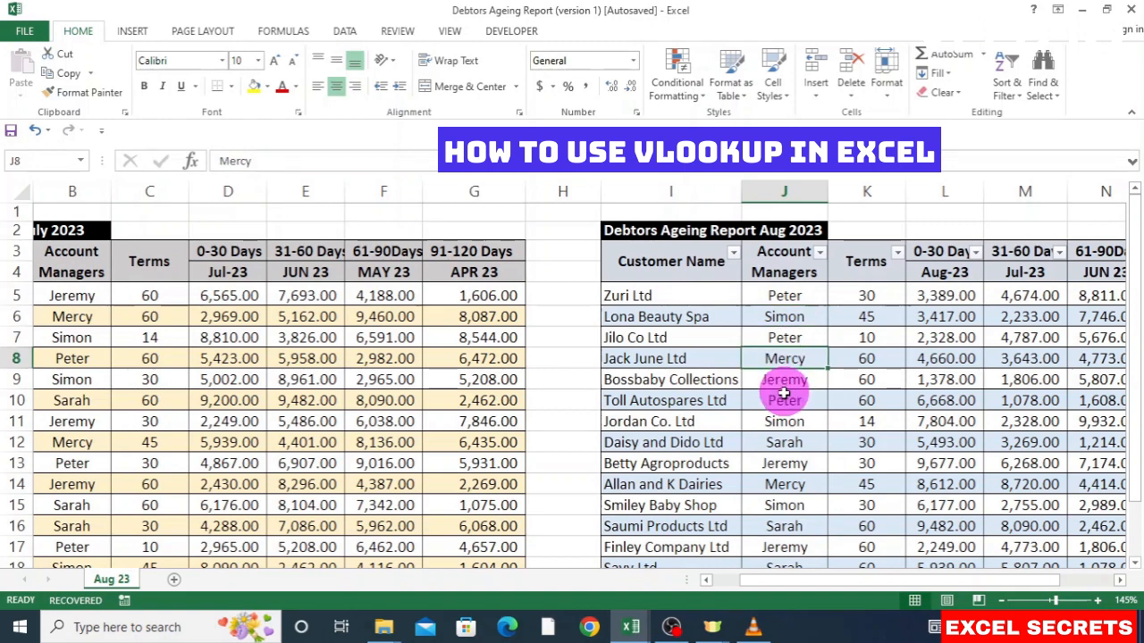
left_click(1117, 581)
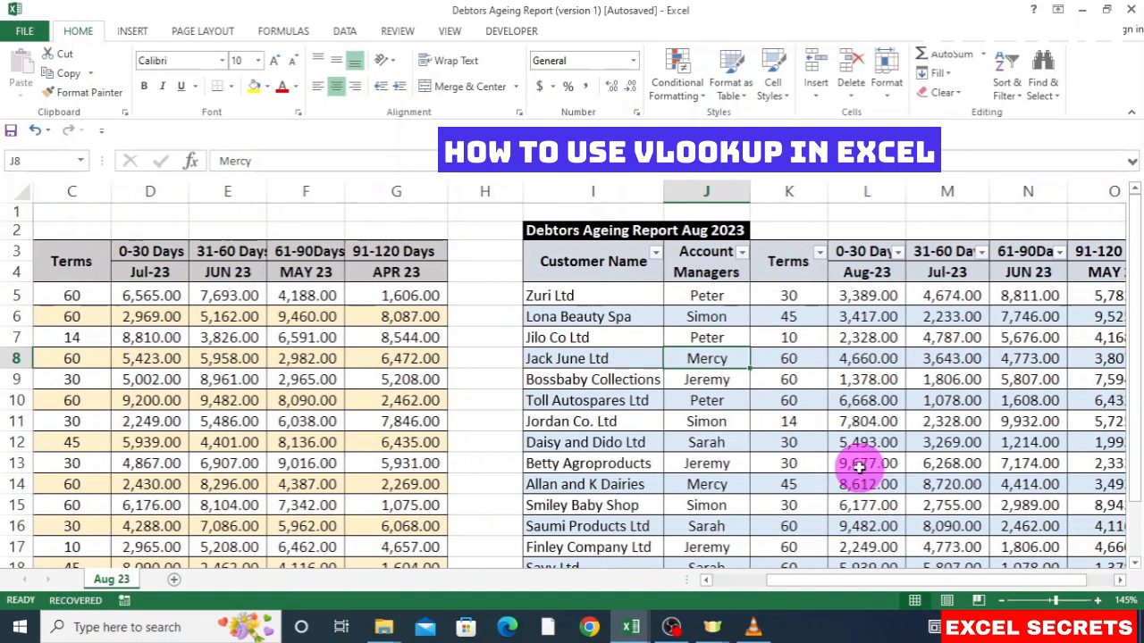